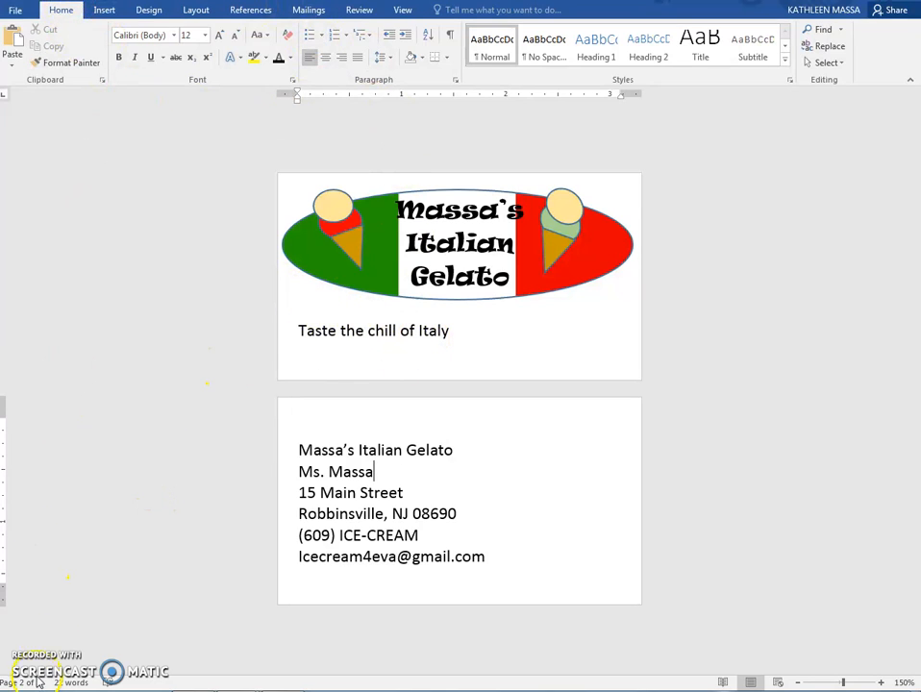
Set the tagline "Taste the chill of Italy" in the Broadway font
{"action": "left_click", "coordinate": [384, 336]}
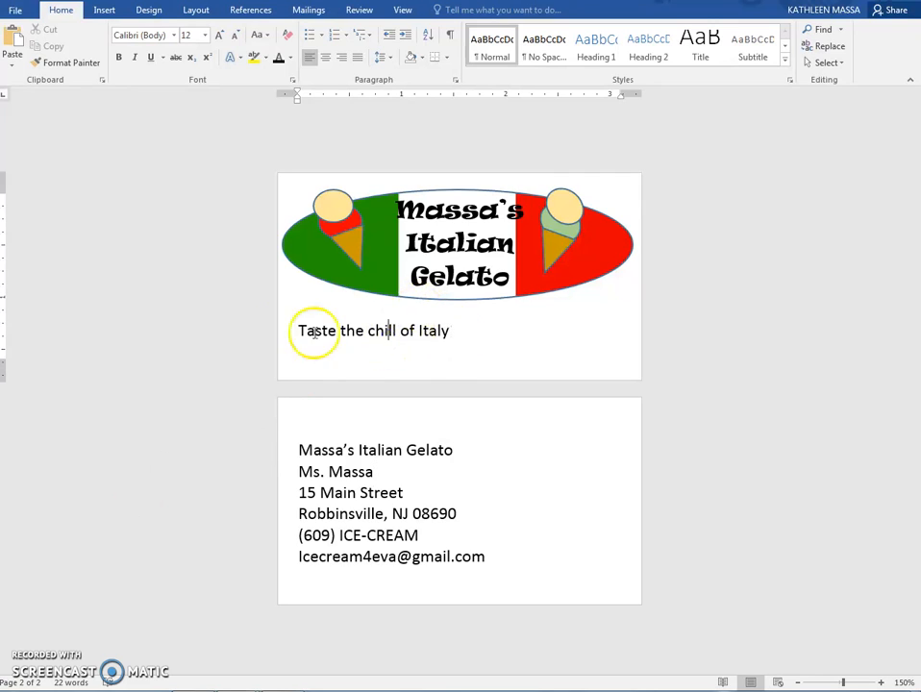
{"action": "left_click_drag", "start_coordinate": [459, 332], "coordinate": [304, 346]}
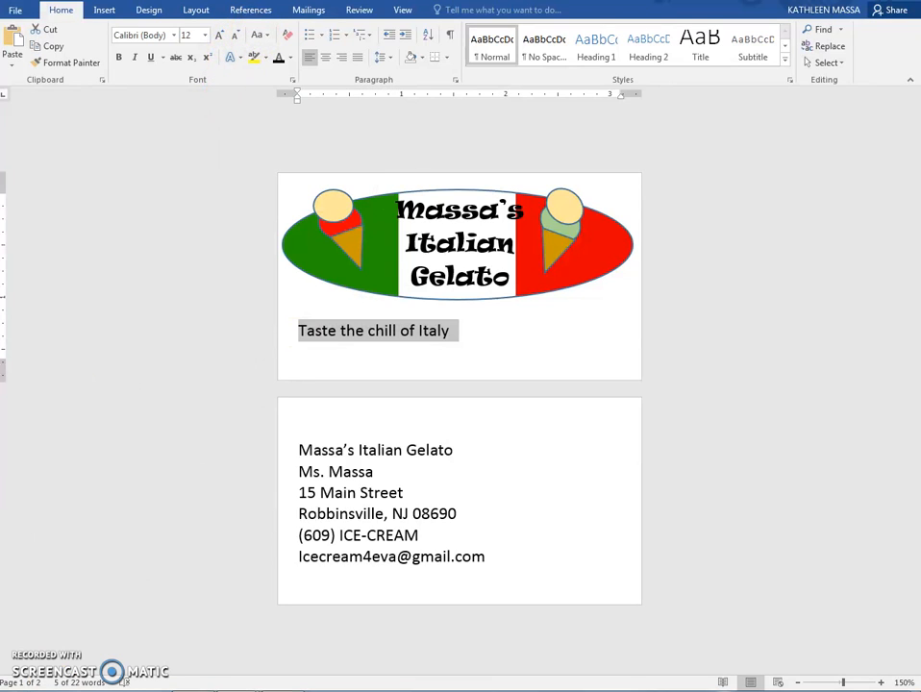
{"action": "left_click", "coordinate": [137, 59]}
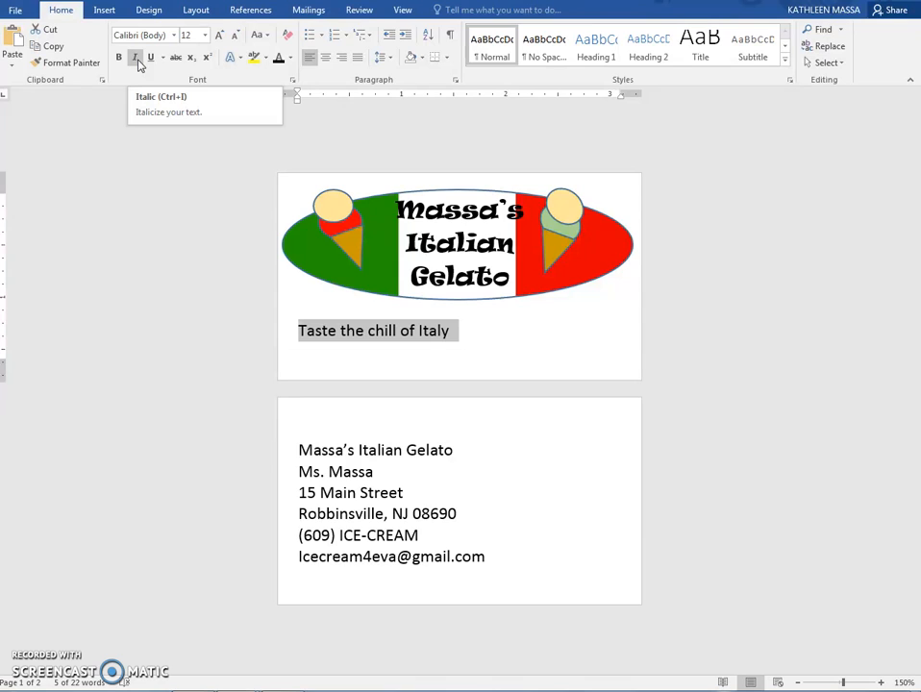
{"action": "left_click", "coordinate": [150, 59]}
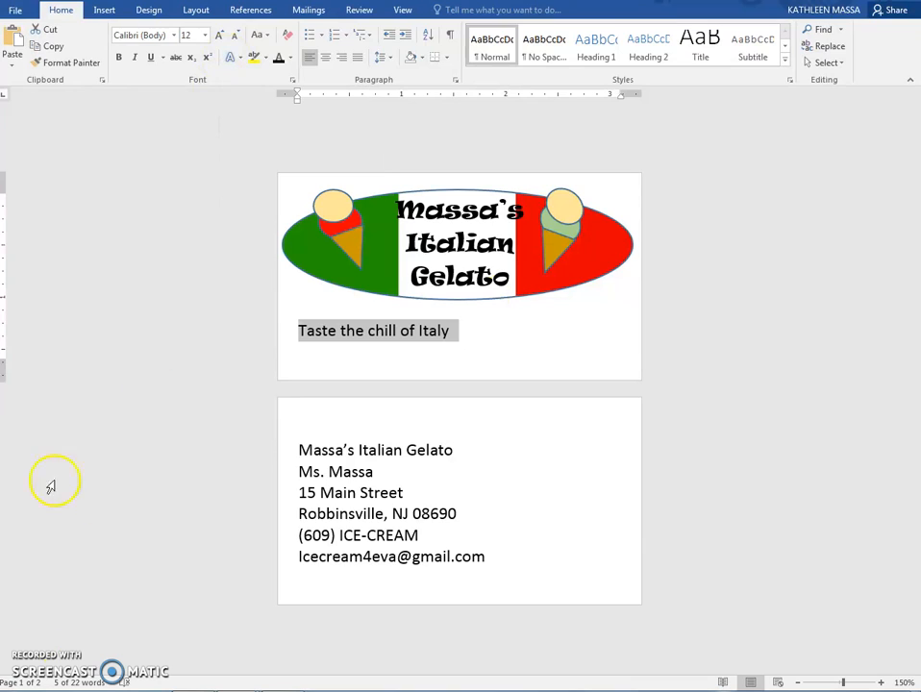
{"action": "left_click_drag", "start_coordinate": [468, 328], "coordinate": [292, 334]}
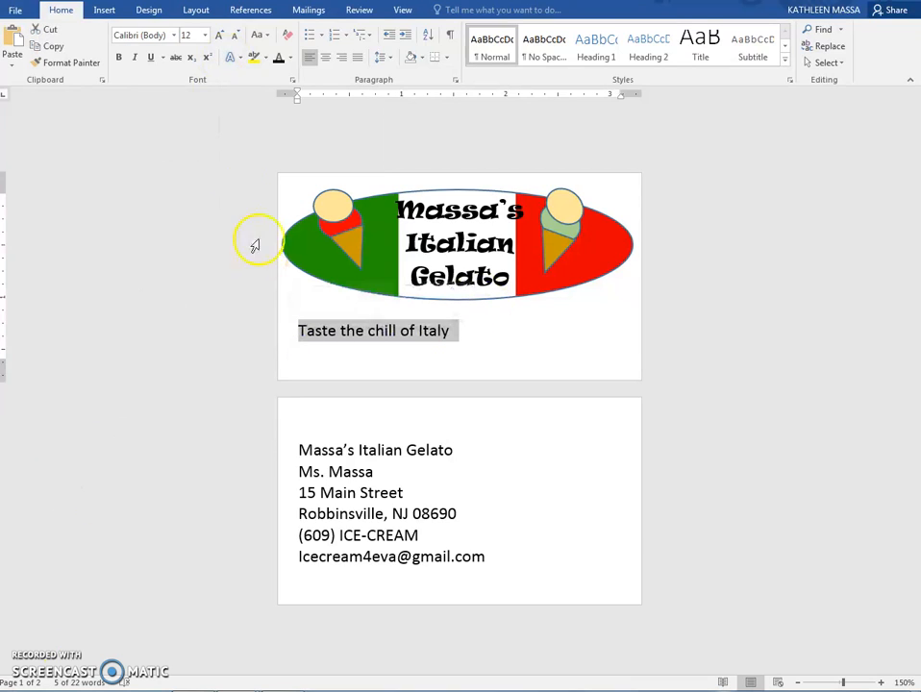
{"action": "left_click", "coordinate": [175, 35]}
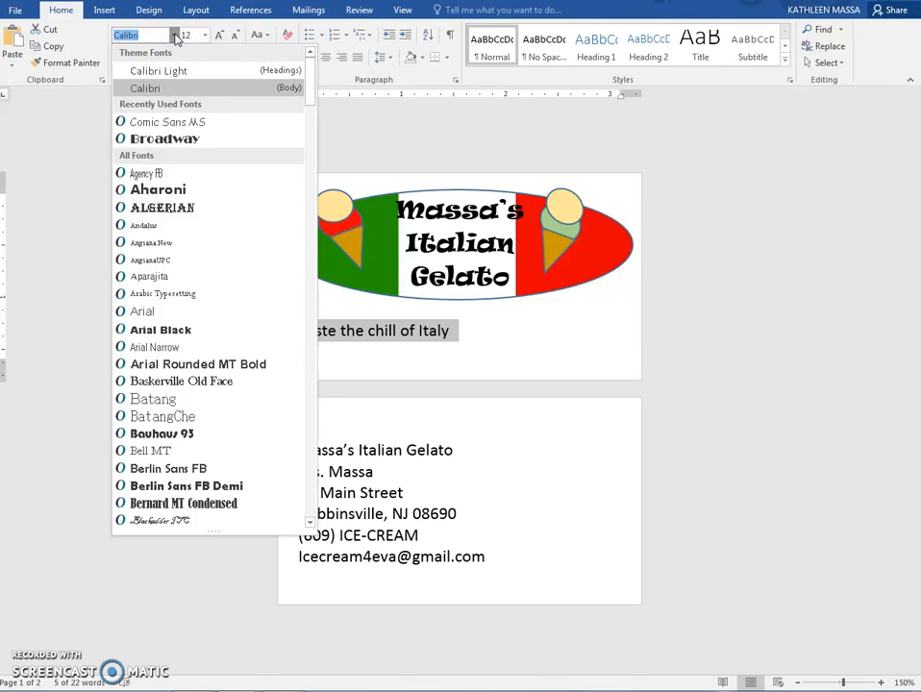
{"action": "left_click", "coordinate": [181, 140]}
{"action": "left_click_drag", "start_coordinate": [506, 331], "coordinate": [282, 327]}
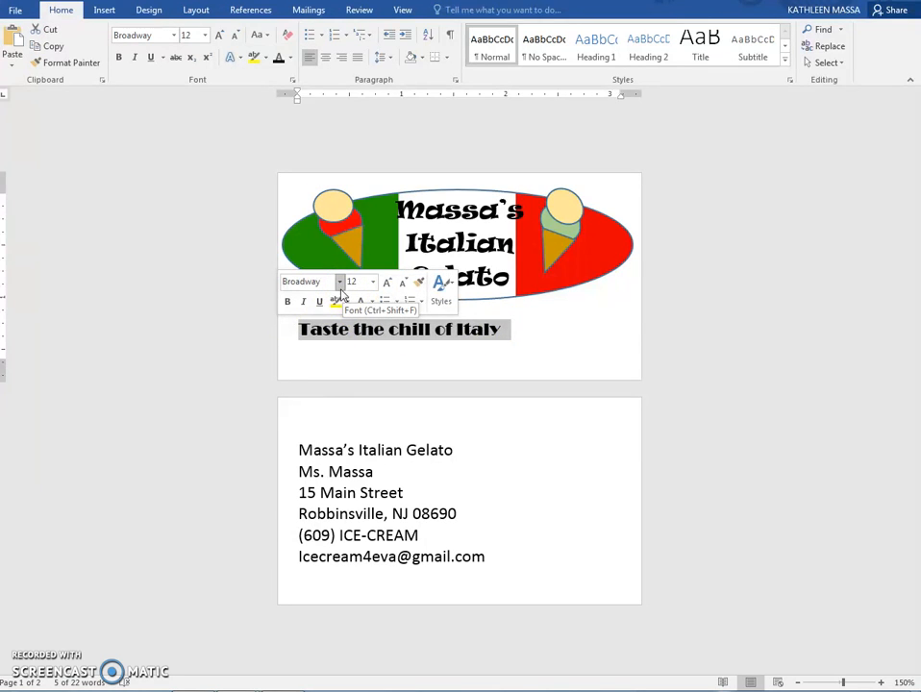
{"action": "left_click", "coordinate": [340, 285]}
{"action": "left_click", "coordinate": [340, 285]}
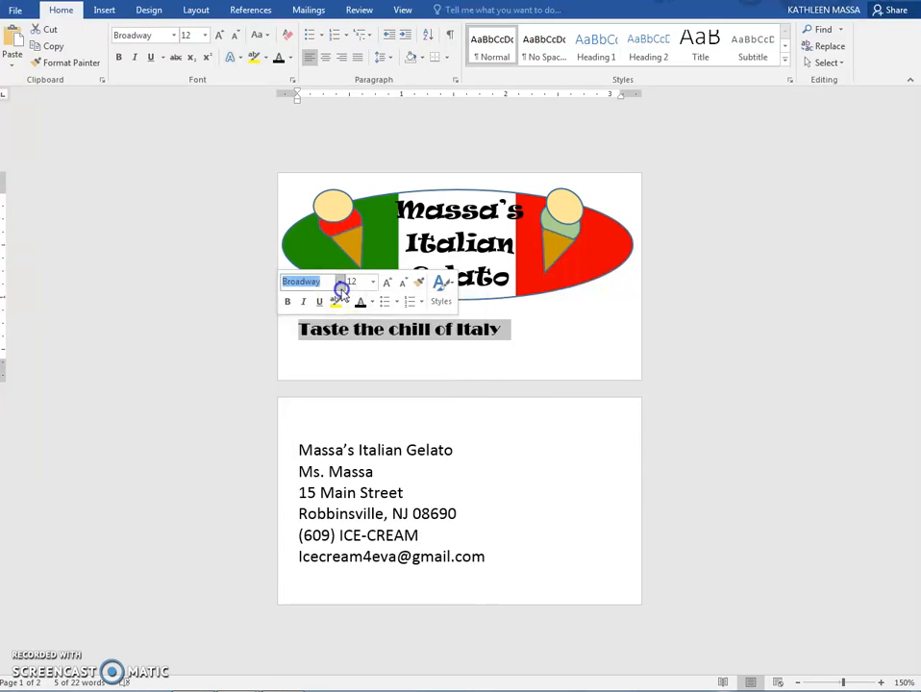
{"action": "left_click", "coordinate": [524, 327]}
{"action": "left_click", "coordinate": [277, 329]}
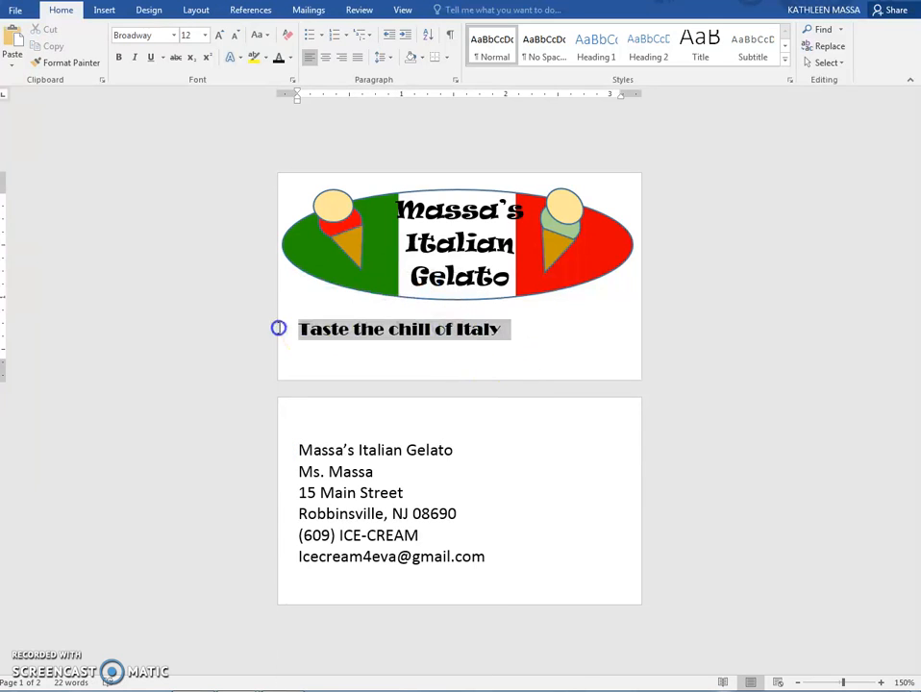
{"action": "right_click", "coordinate": [370, 328]}
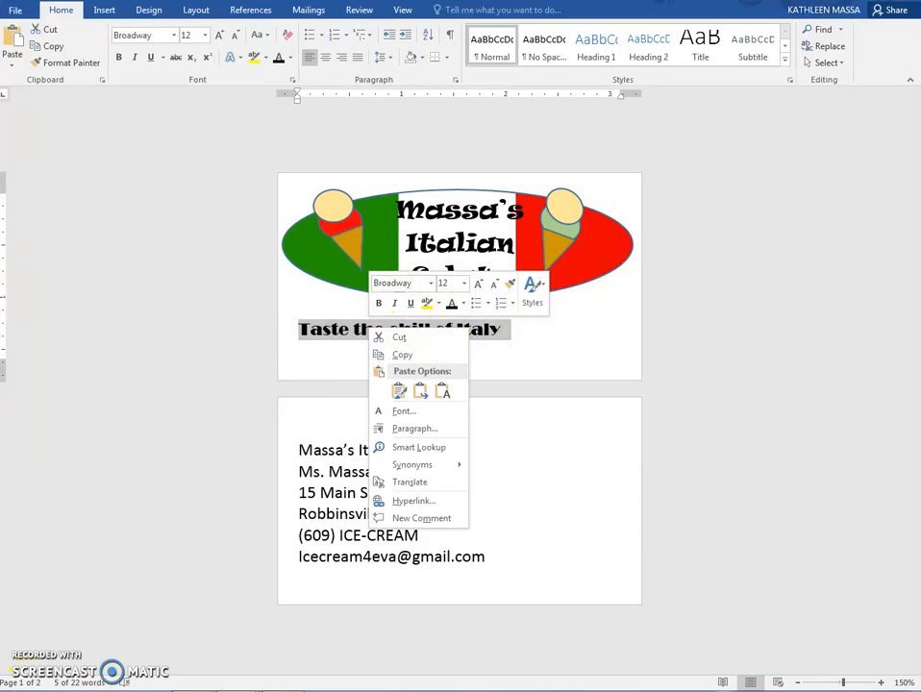
{"action": "left_click", "coordinate": [19, 646]}
Enlarge the tagline "Taste the chill of Italy" to font size 18
{"action": "left_click", "coordinate": [187, 35]}
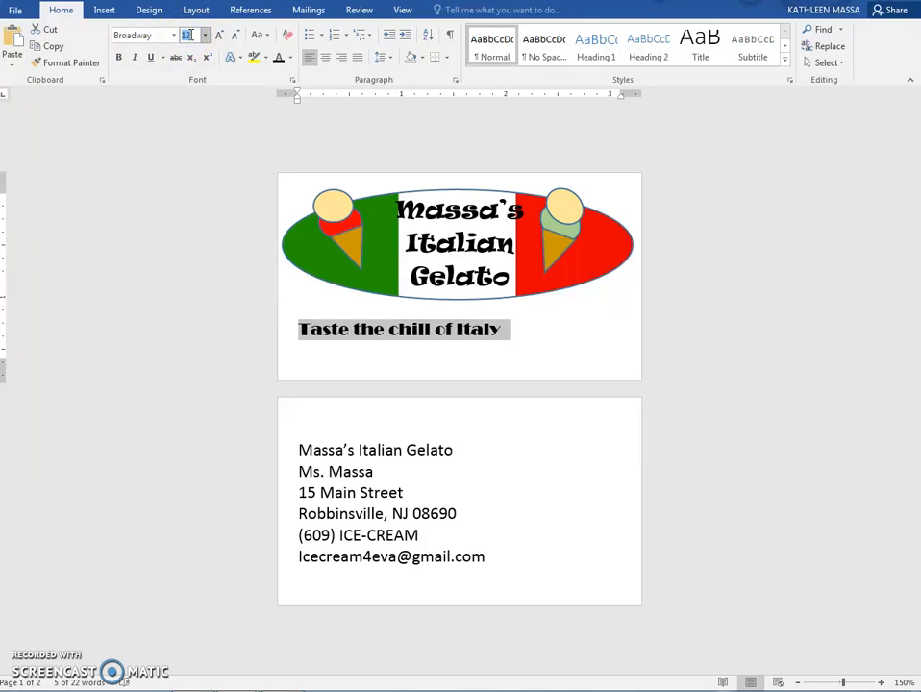
{"action": "left_click", "coordinate": [205, 36]}
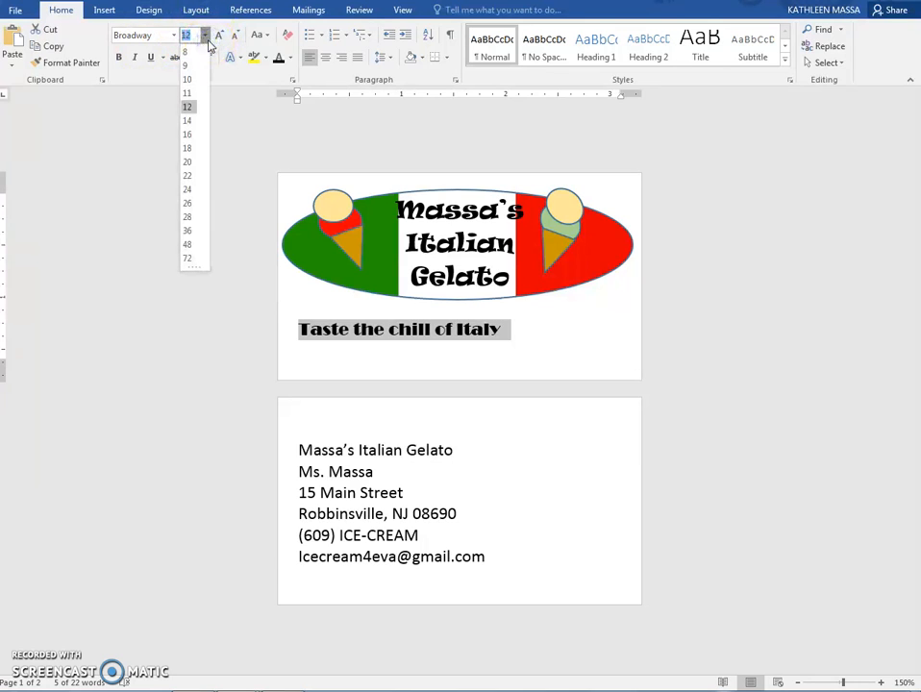
{"action": "left_click", "coordinate": [189, 137]}
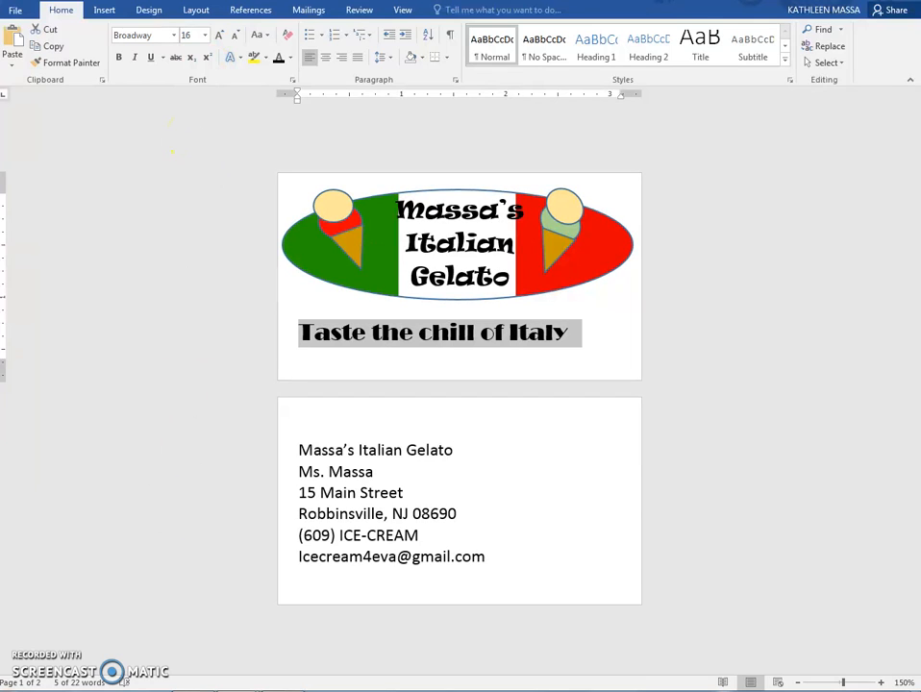
{"action": "left_click", "coordinate": [221, 37]}
{"action": "left_click", "coordinate": [232, 36]}
{"action": "left_click", "coordinate": [219, 36]}
{"action": "left_click", "coordinate": [234, 38]}
{"action": "left_click", "coordinate": [220, 35]}
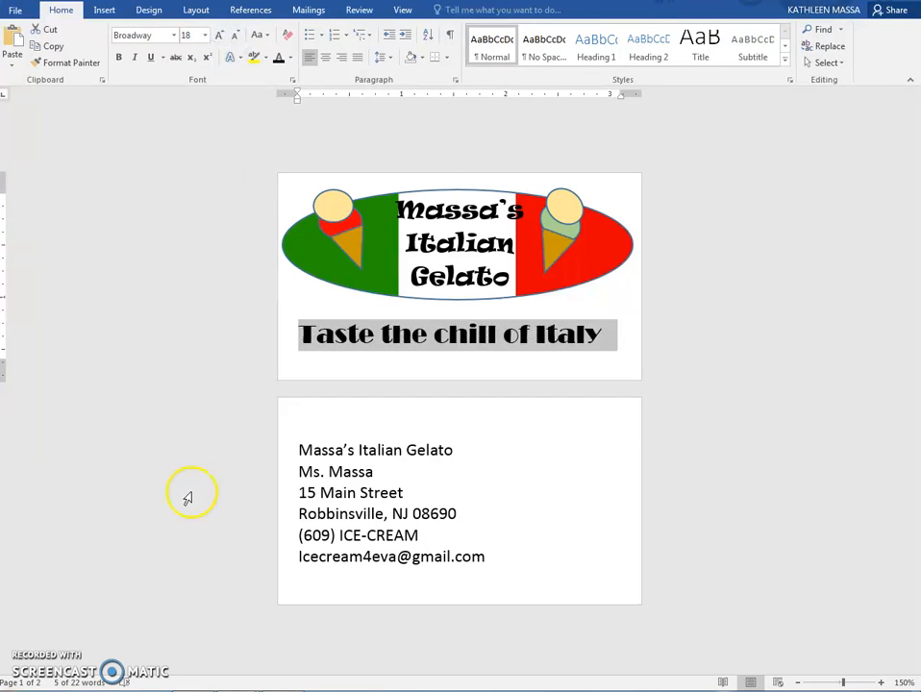
Colour the word "chill" in the tagline with the standard light blue
{"action": "left_click", "coordinate": [428, 350]}
{"action": "left_click_drag", "start_coordinate": [438, 335], "coordinate": [500, 334]}
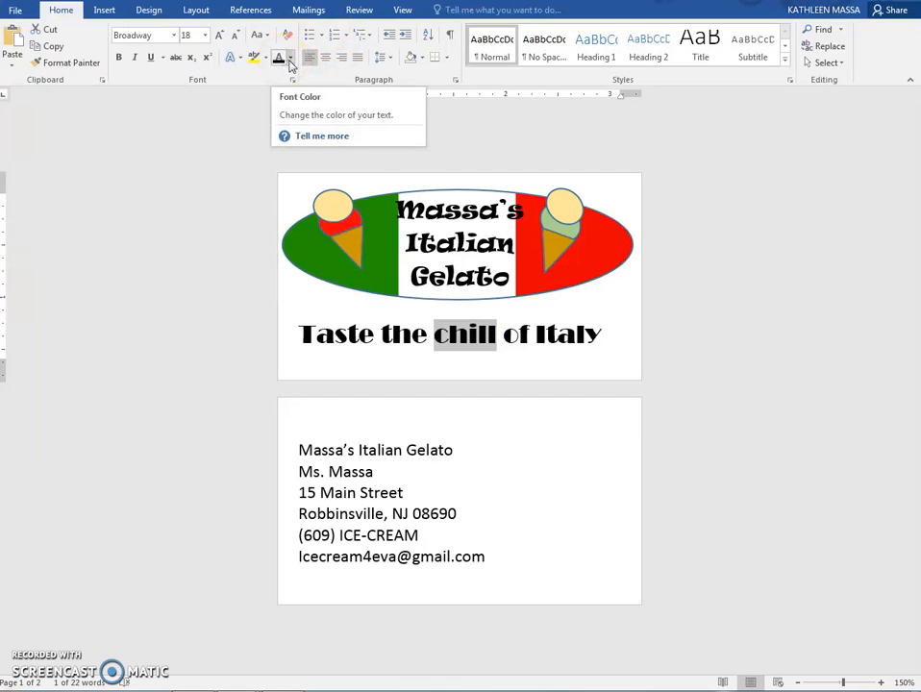
{"action": "left_click", "coordinate": [290, 59]}
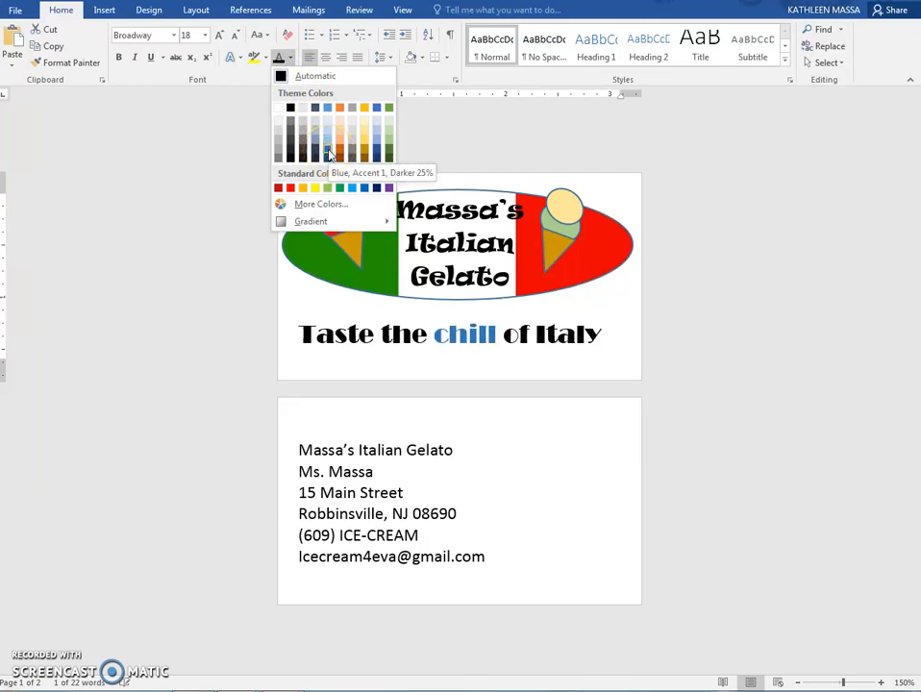
{"action": "left_click", "coordinate": [351, 187]}
Make the word "chill" bold and italic and give it a wavy underline
{"action": "key", "text": "ctrl+i"}
{"action": "key", "text": "ctrl+i"}
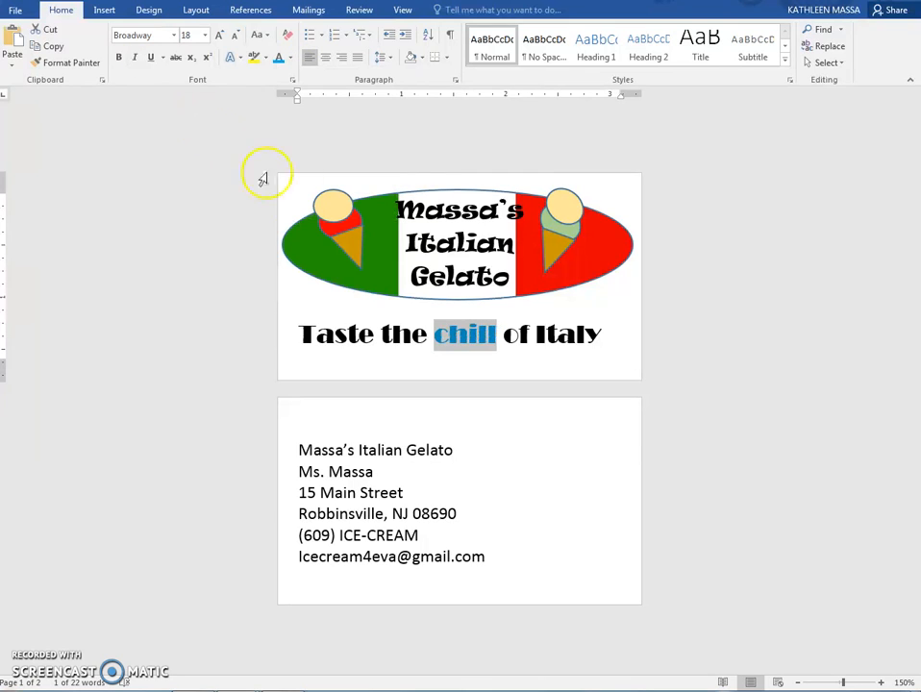
{"action": "left_click", "coordinate": [137, 57]}
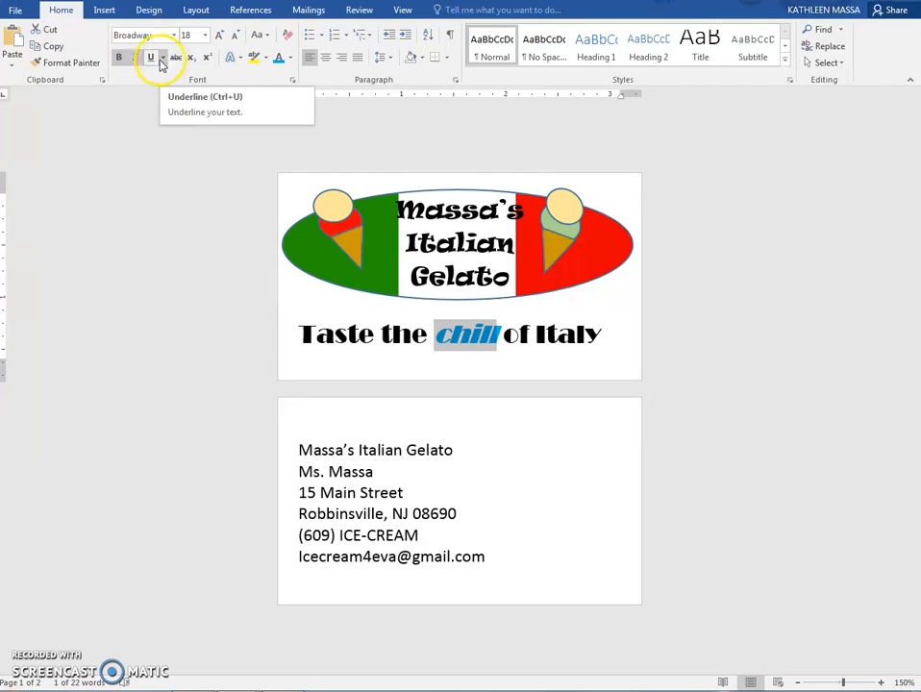
{"action": "left_click", "coordinate": [162, 59]}
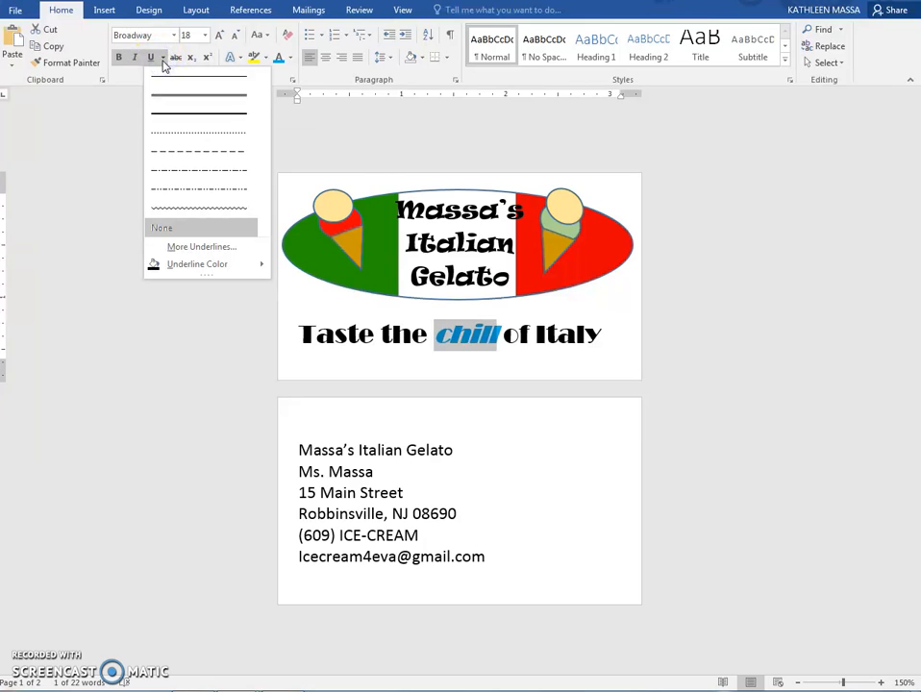
{"action": "left_click", "coordinate": [178, 140]}
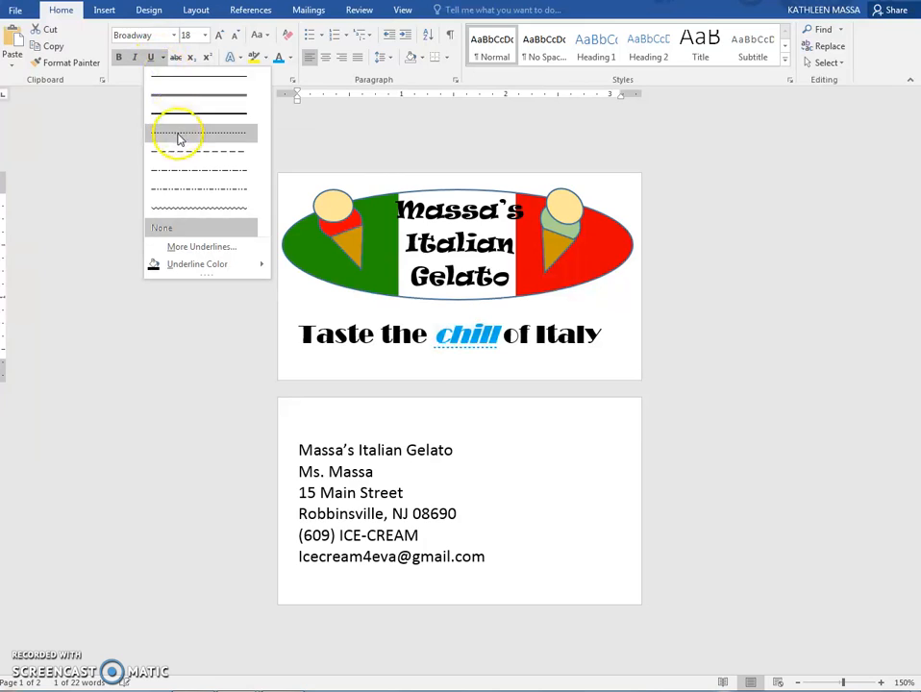
{"action": "left_click", "coordinate": [180, 213]}
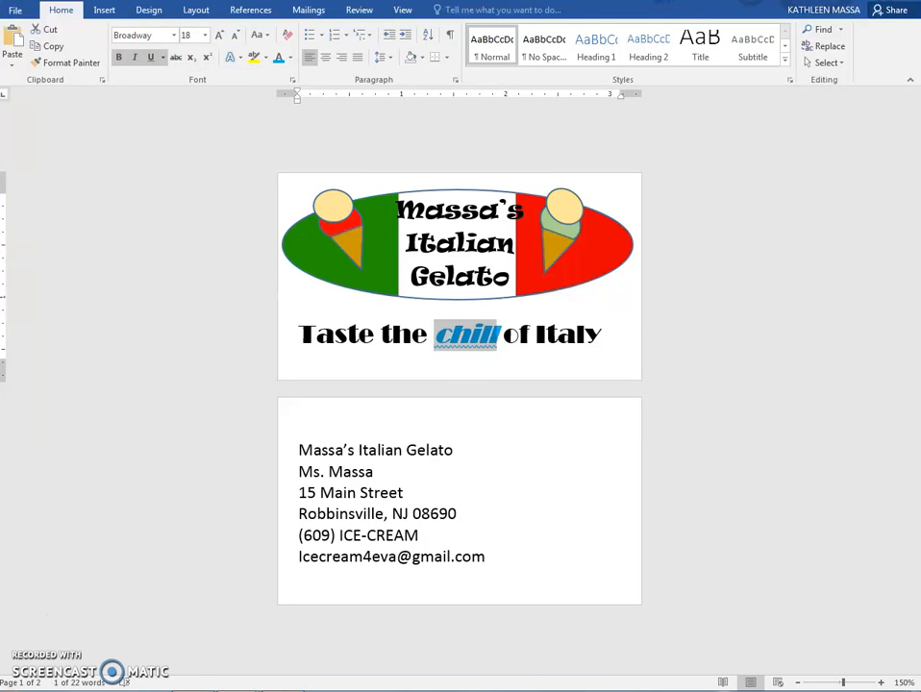
{"action": "left_click", "coordinate": [183, 213]}
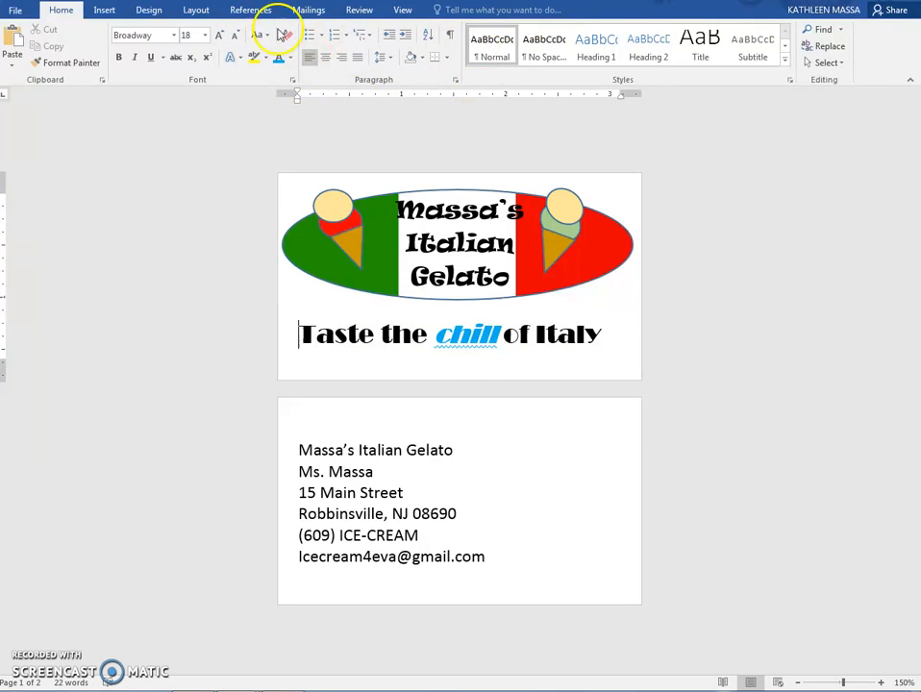
Centre the tagline on the first page and all the contact text on the second page
{"action": "left_click", "coordinate": [358, 60]}
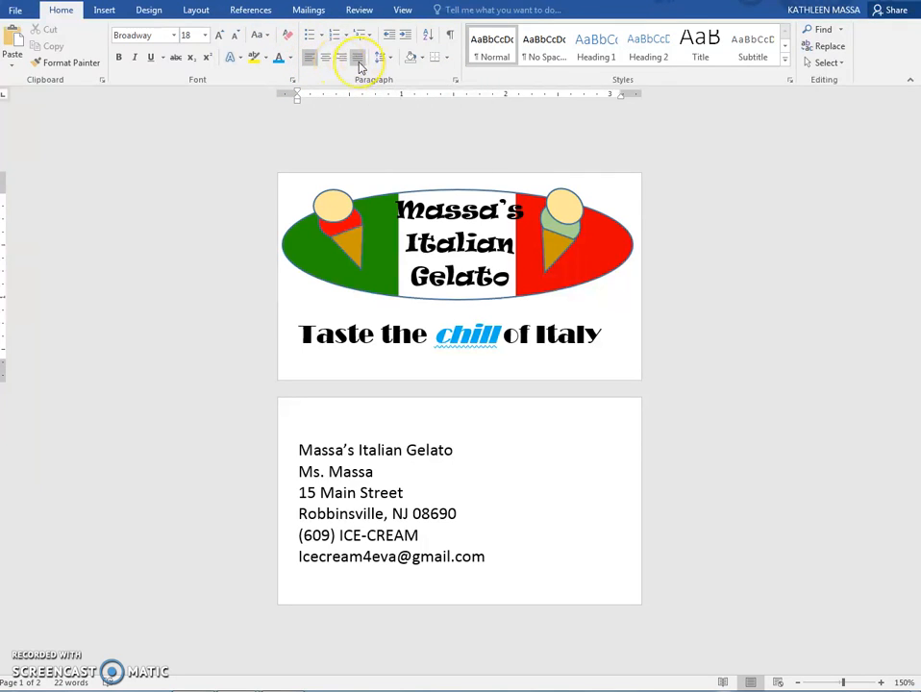
{"action": "left_click", "coordinate": [329, 64]}
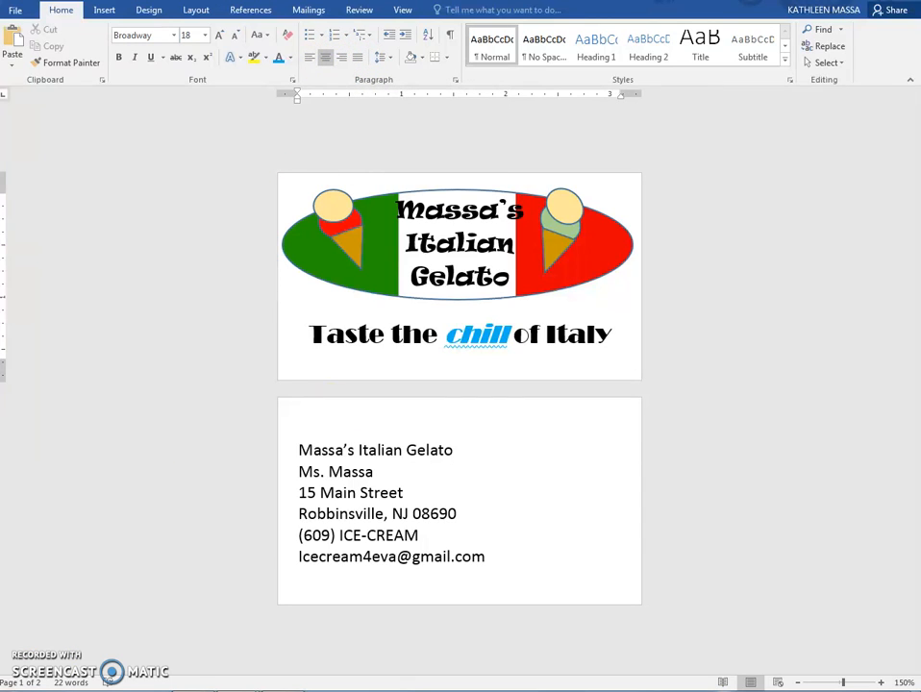
{"action": "left_click_drag", "start_coordinate": [281, 452], "coordinate": [491, 559]}
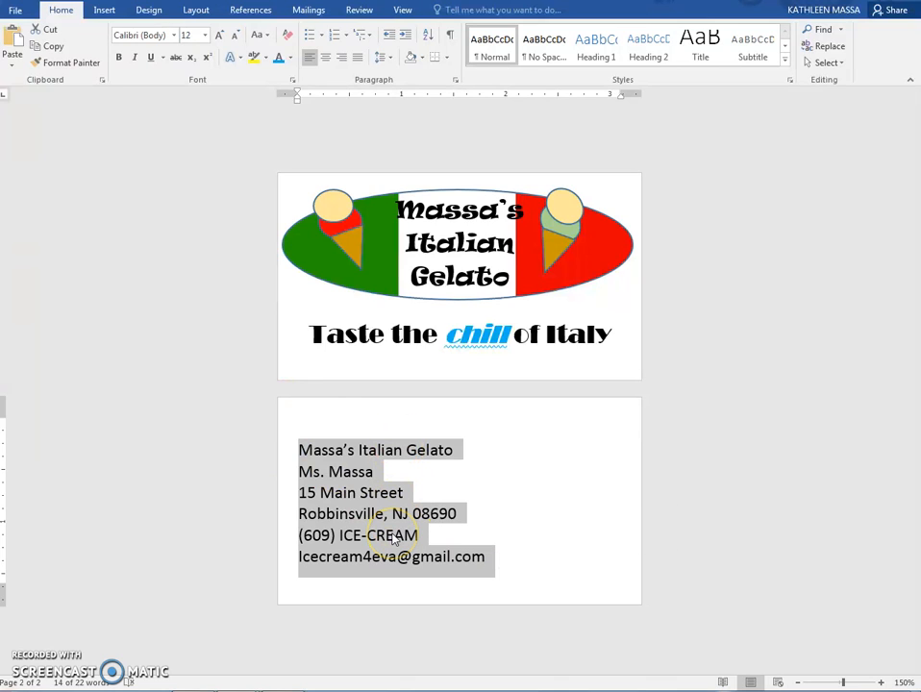
{"action": "left_click", "coordinate": [326, 58]}
{"action": "left_click", "coordinate": [128, 590]}
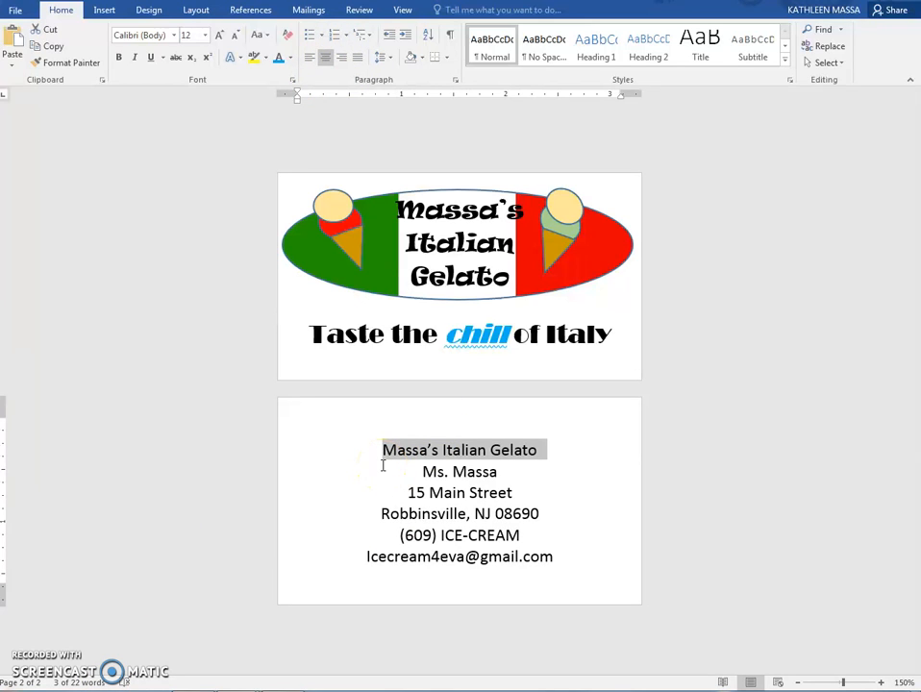
Format the business name line on the second page in Broadway at font size 18
{"action": "left_click", "coordinate": [176, 36]}
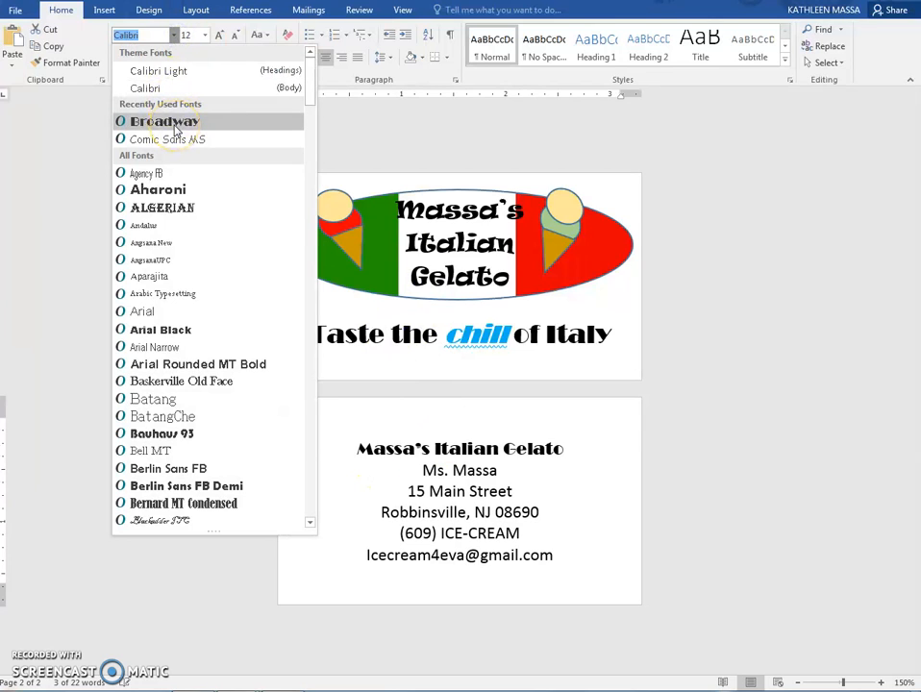
{"action": "left_click", "coordinate": [175, 127]}
{"action": "left_click", "coordinate": [205, 34]}
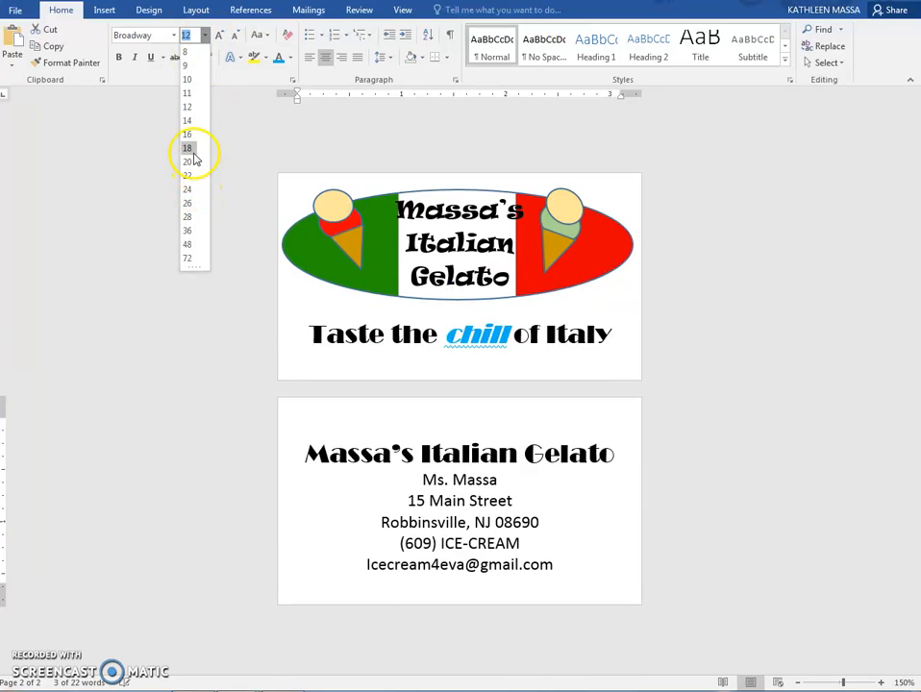
{"action": "left_click", "coordinate": [188, 149]}
Try to set the contact lines below the business name in Comic Sans MS at font size 11
{"action": "left_click_drag", "start_coordinate": [423, 481], "coordinate": [561, 565]}
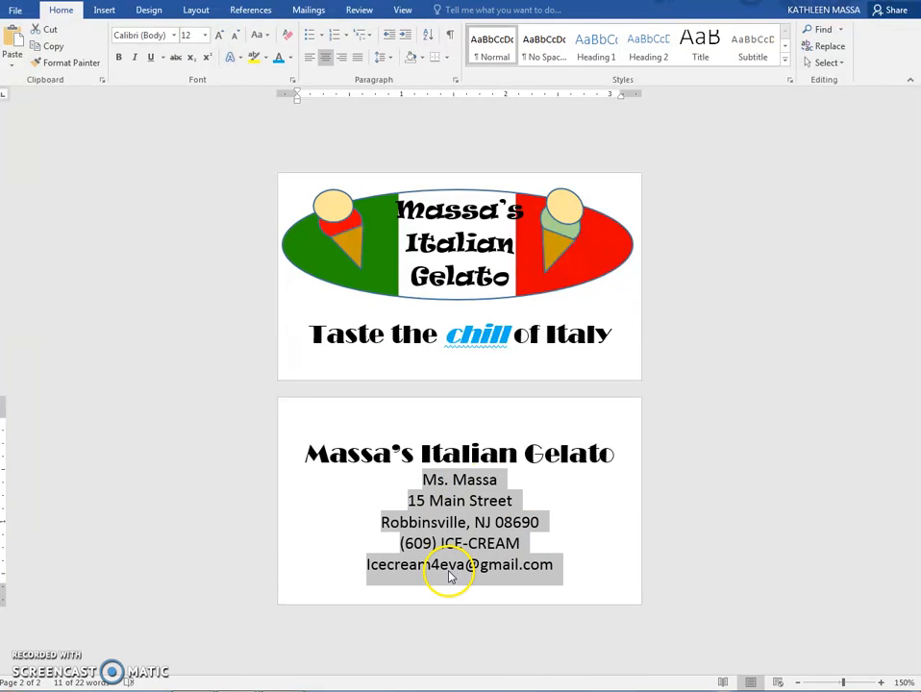
{"action": "left_click", "coordinate": [175, 37]}
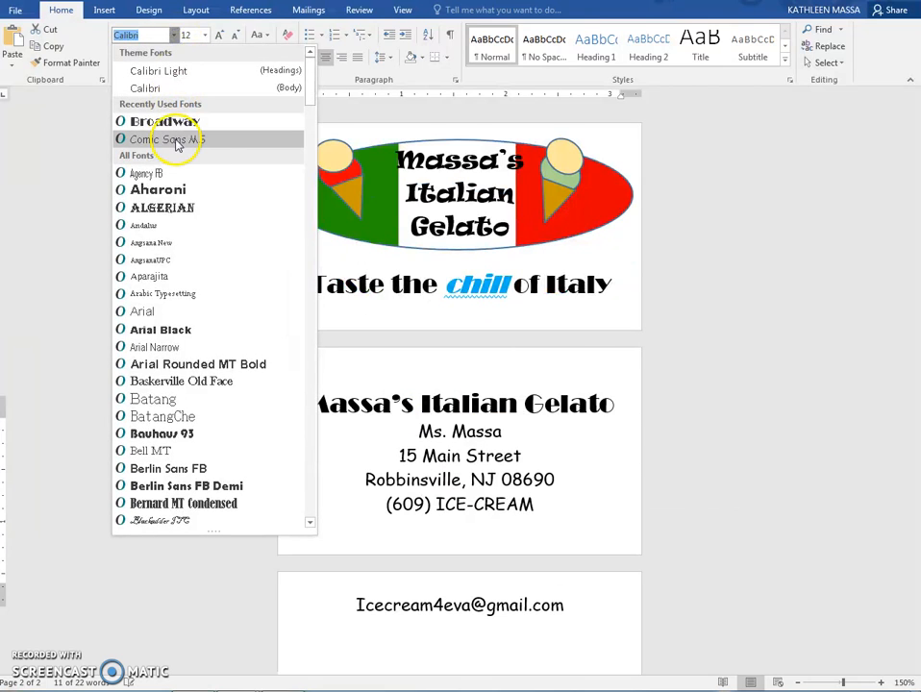
{"action": "left_click", "coordinate": [173, 140]}
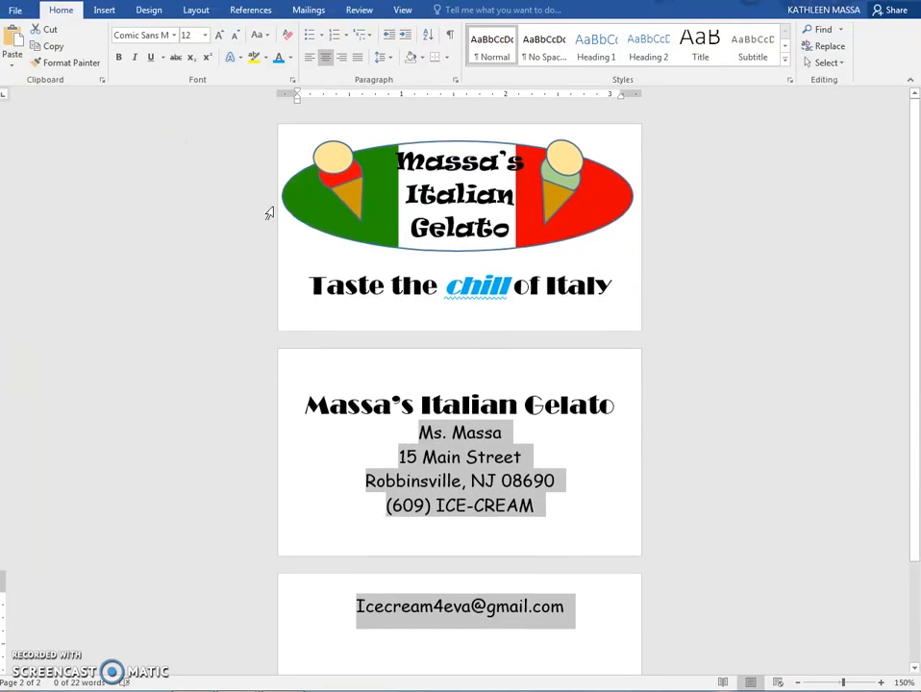
{"action": "left_click", "coordinate": [205, 36]}
{"action": "left_click", "coordinate": [193, 93]}
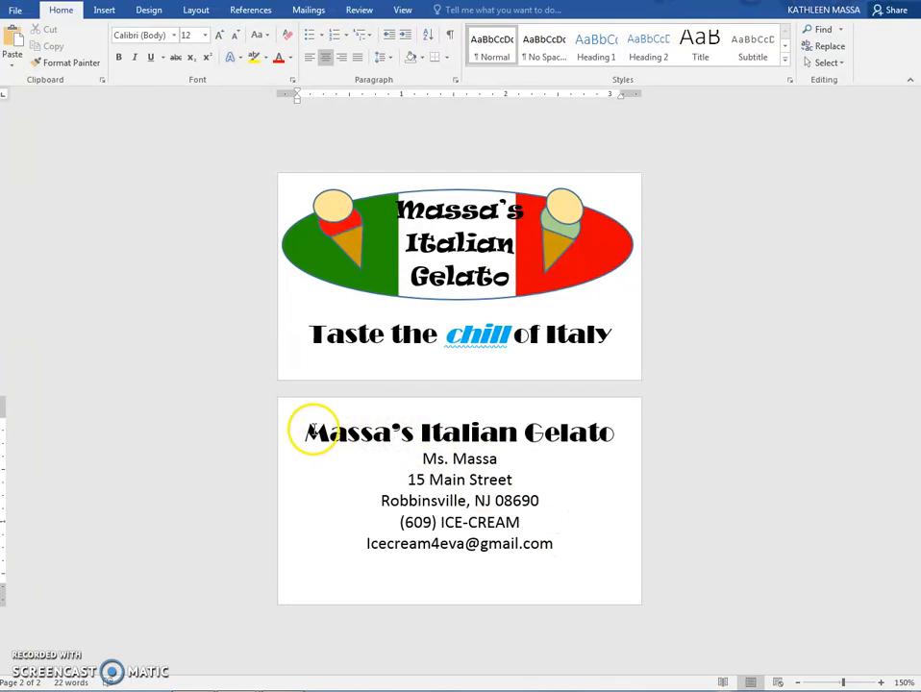
Apply the blue gradient text effect with a reflection to the business name line on the second page
{"action": "left_click_drag", "start_coordinate": [304, 433], "coordinate": [603, 434]}
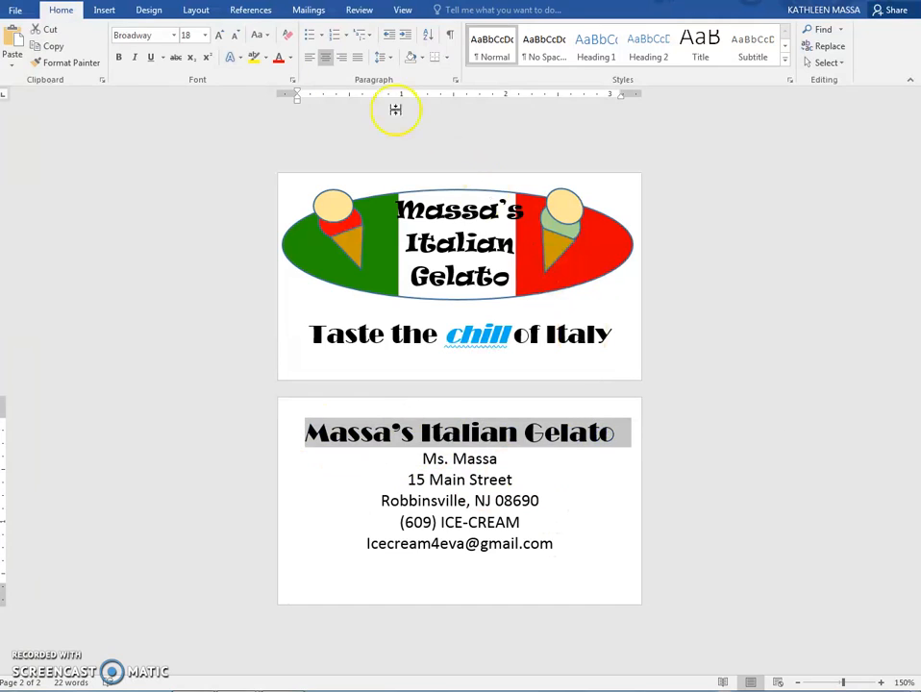
{"action": "left_click", "coordinate": [234, 59]}
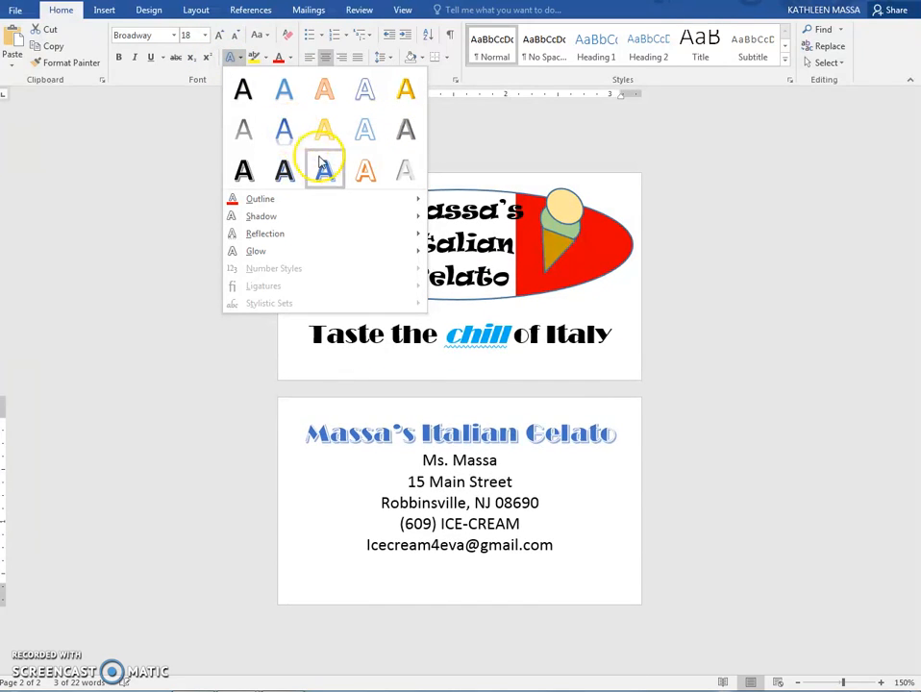
{"action": "left_click", "coordinate": [289, 136]}
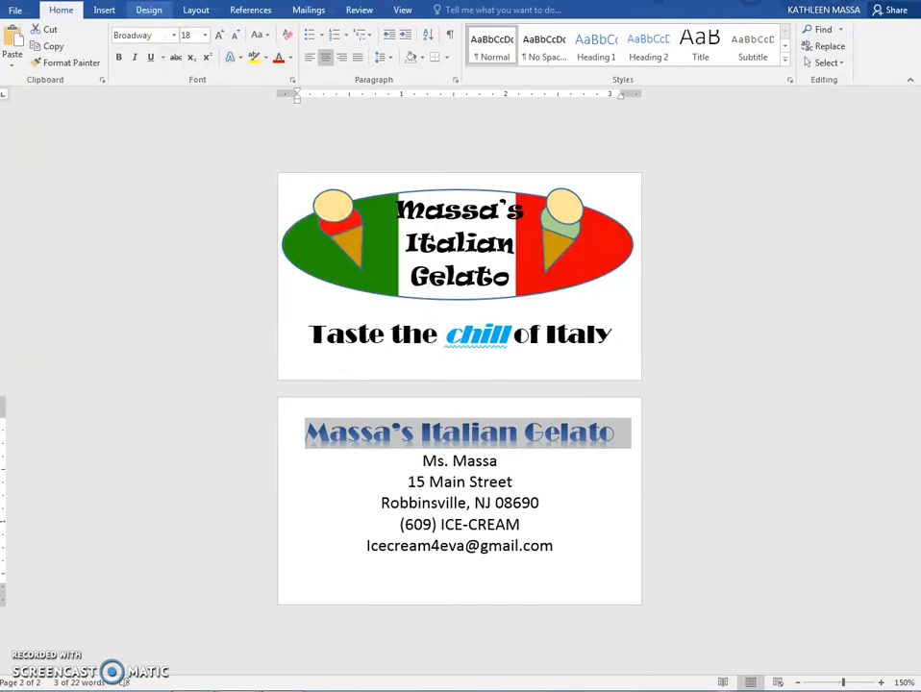
Give the business name line on the second page a red outline and a red font colour
{"action": "left_click", "coordinate": [234, 61]}
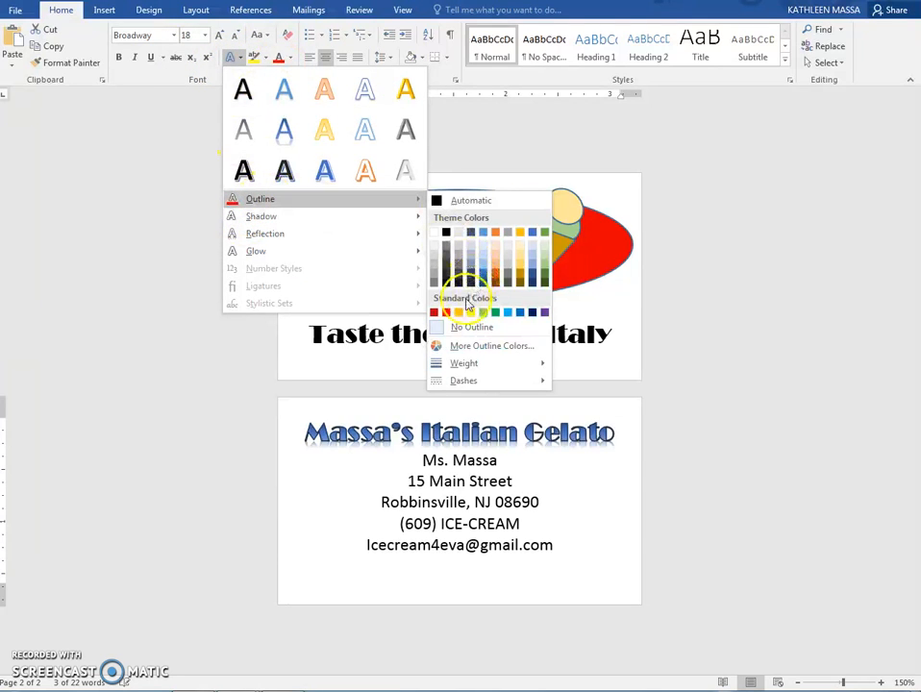
{"action": "left_click", "coordinate": [445, 312]}
{"action": "left_click", "coordinate": [289, 58]}
{"action": "left_click", "coordinate": [289, 186]}
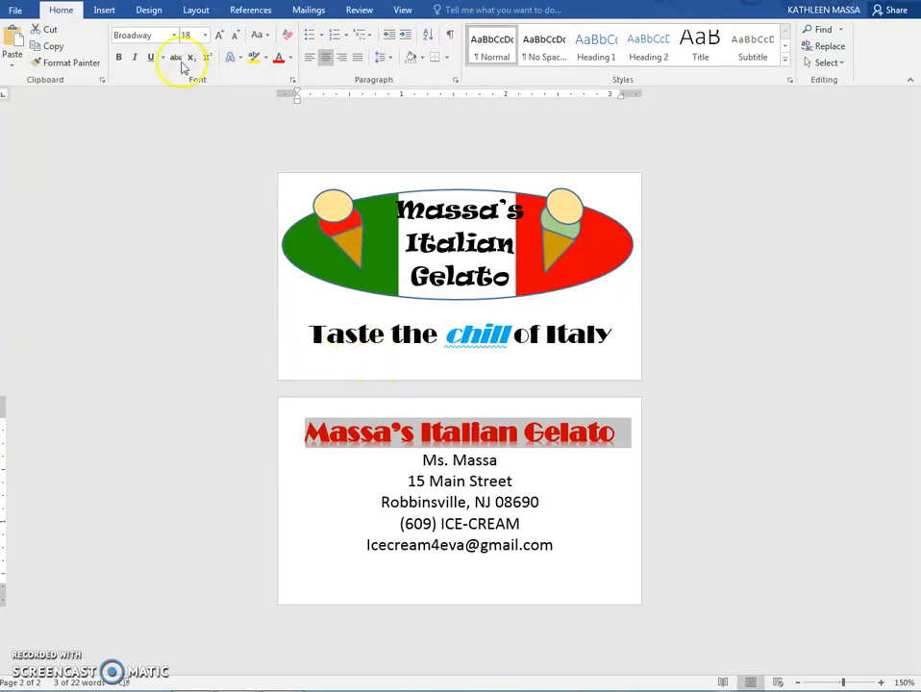
Add the largest green glow variation to the business name line on the second page
{"action": "left_click", "coordinate": [237, 59]}
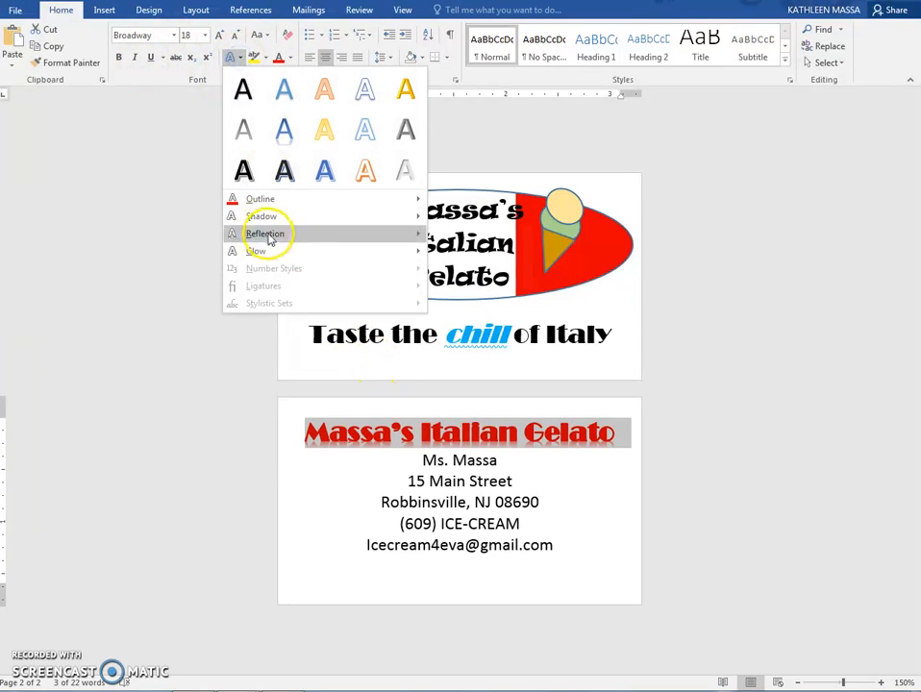
{"action": "mouse_move", "coordinate": [265, 252]}
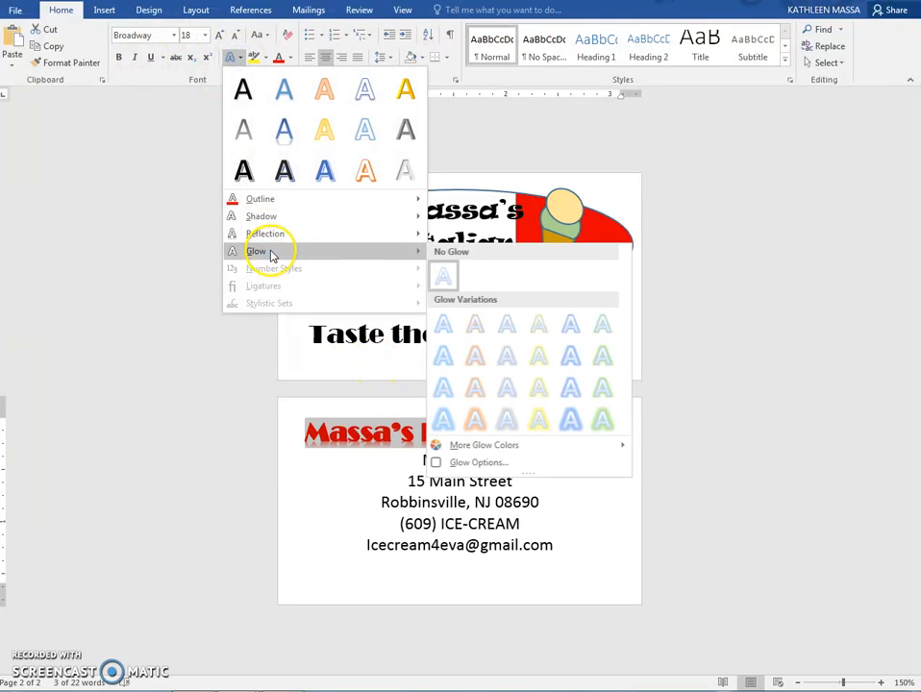
{"action": "left_click", "coordinate": [603, 420]}
{"action": "left_click", "coordinate": [590, 500]}
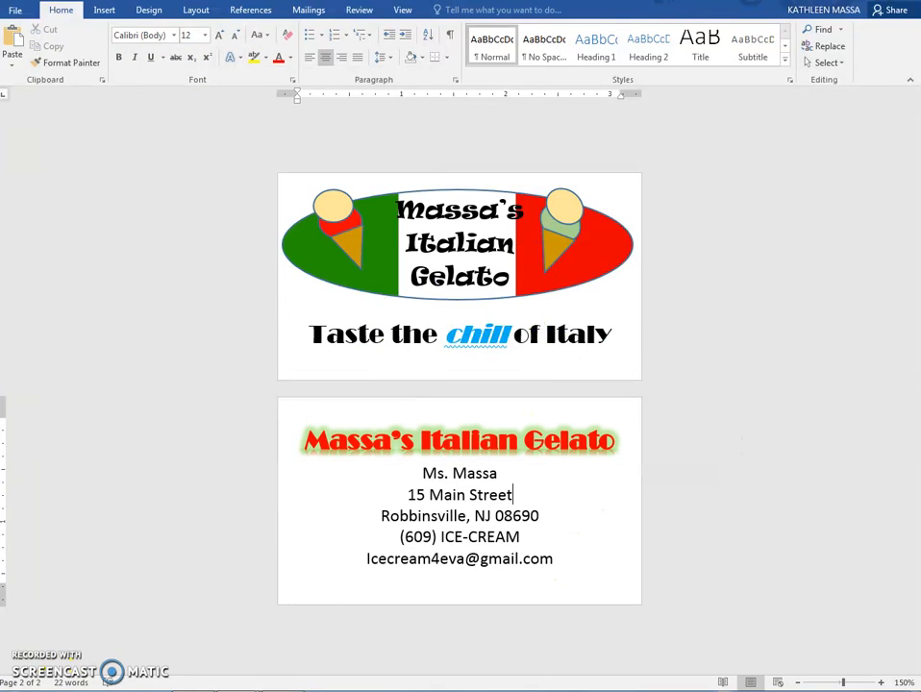
Highlight the phone number line on the second page in Bright Green
{"action": "left_click_drag", "start_coordinate": [398, 536], "coordinate": [519, 539]}
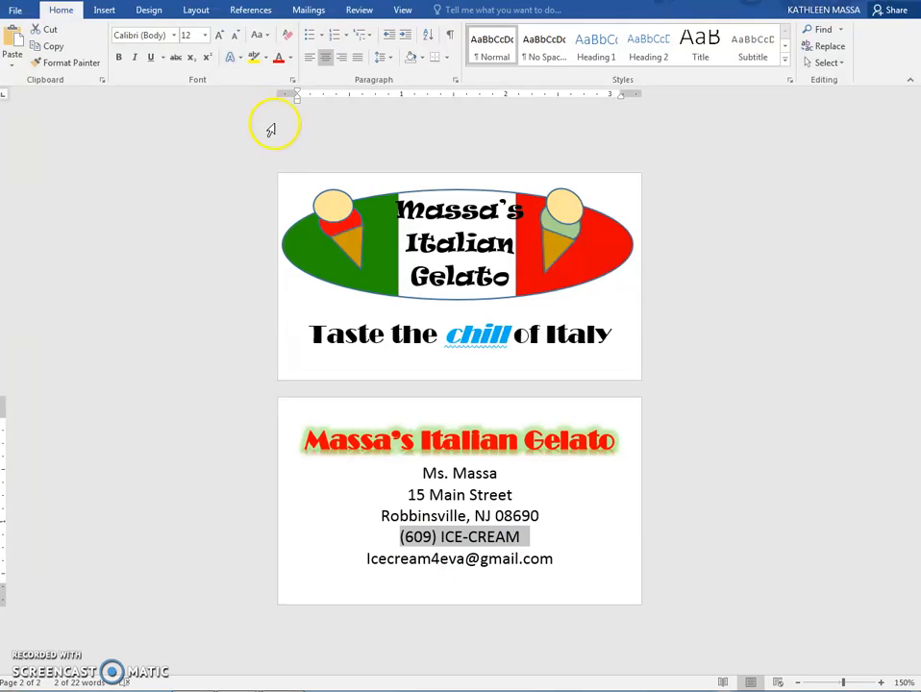
{"action": "left_click", "coordinate": [267, 60]}
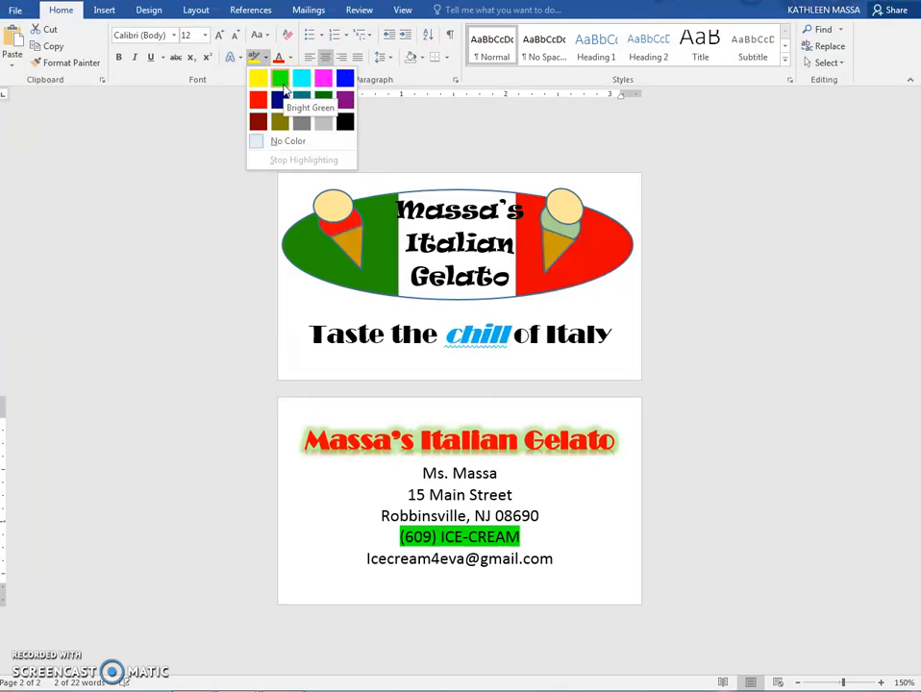
{"action": "left_click", "coordinate": [282, 85]}
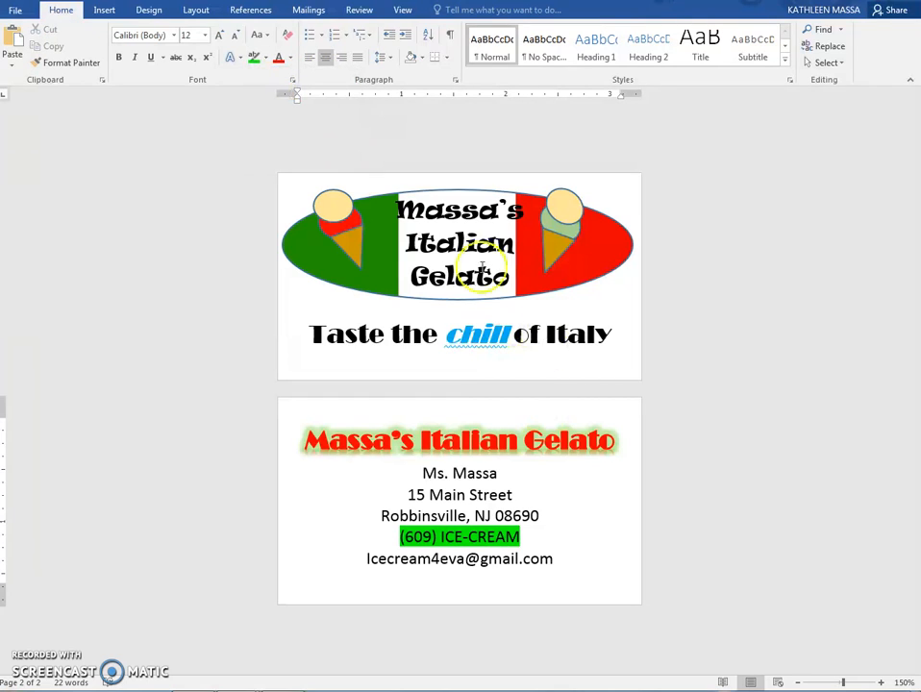